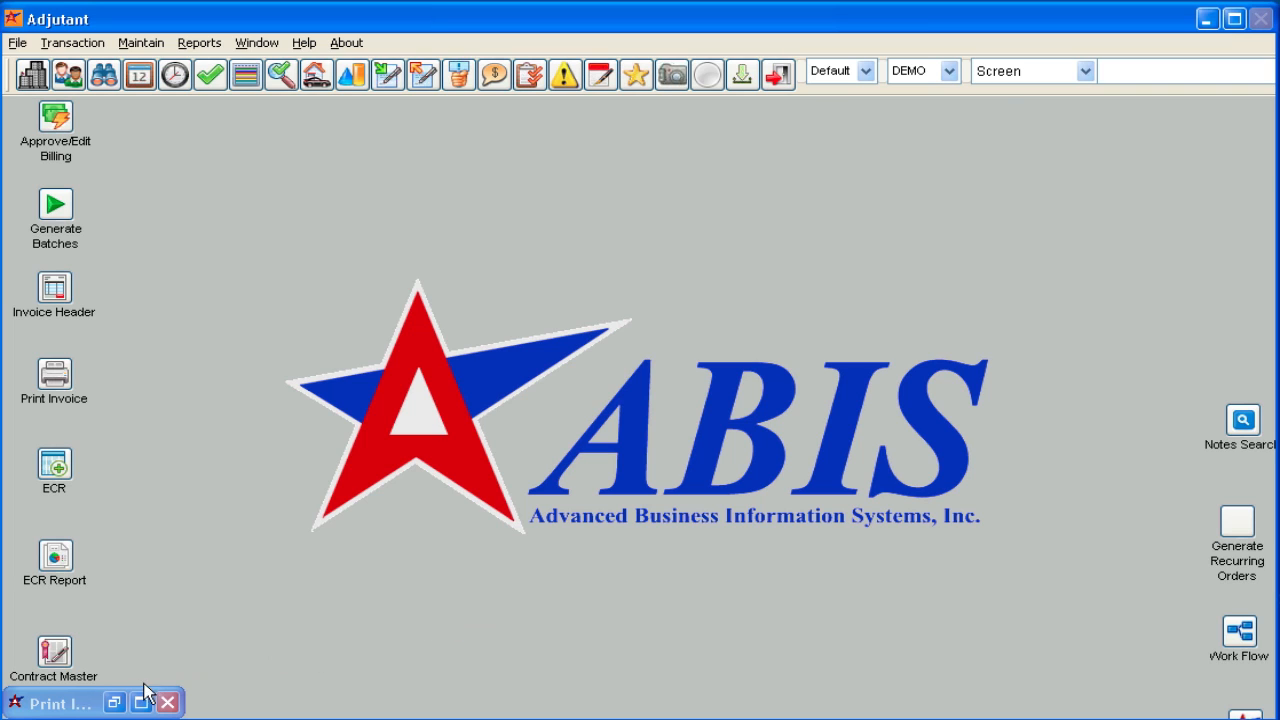
Restore the Print Invoices form, output invoice 37, and maximize the resulting message window.
click(118, 701)
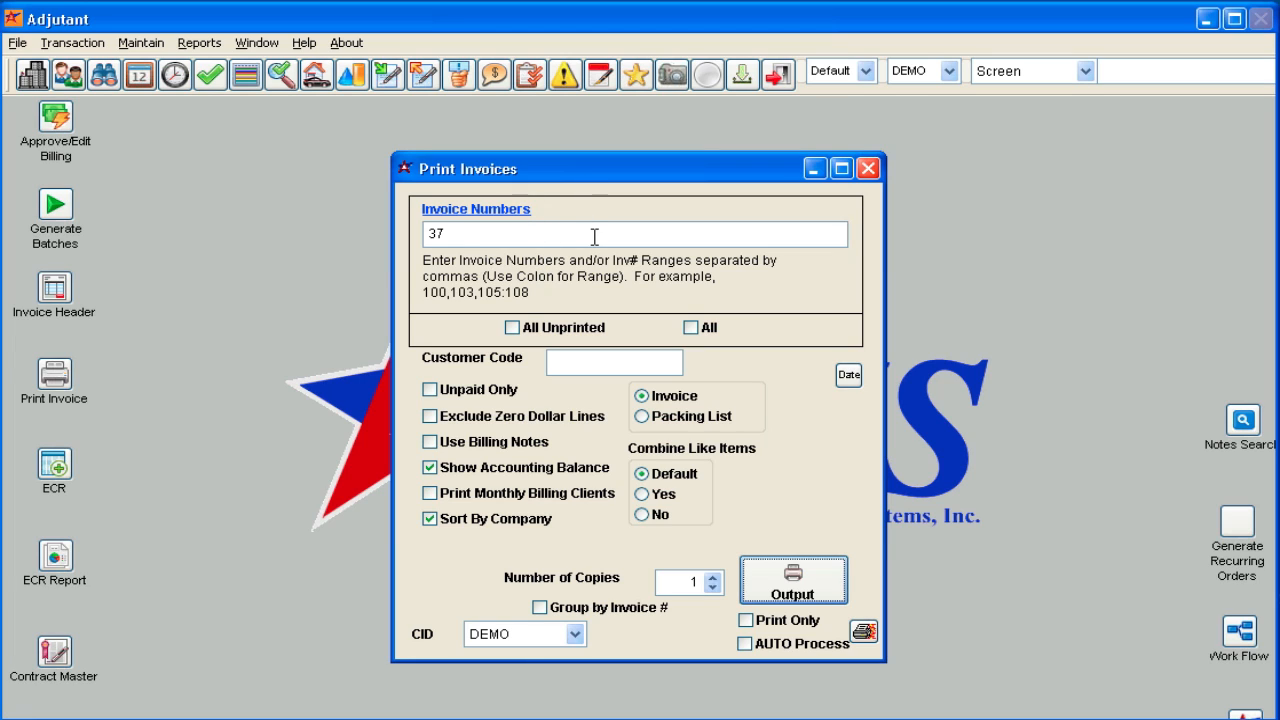
click(829, 586)
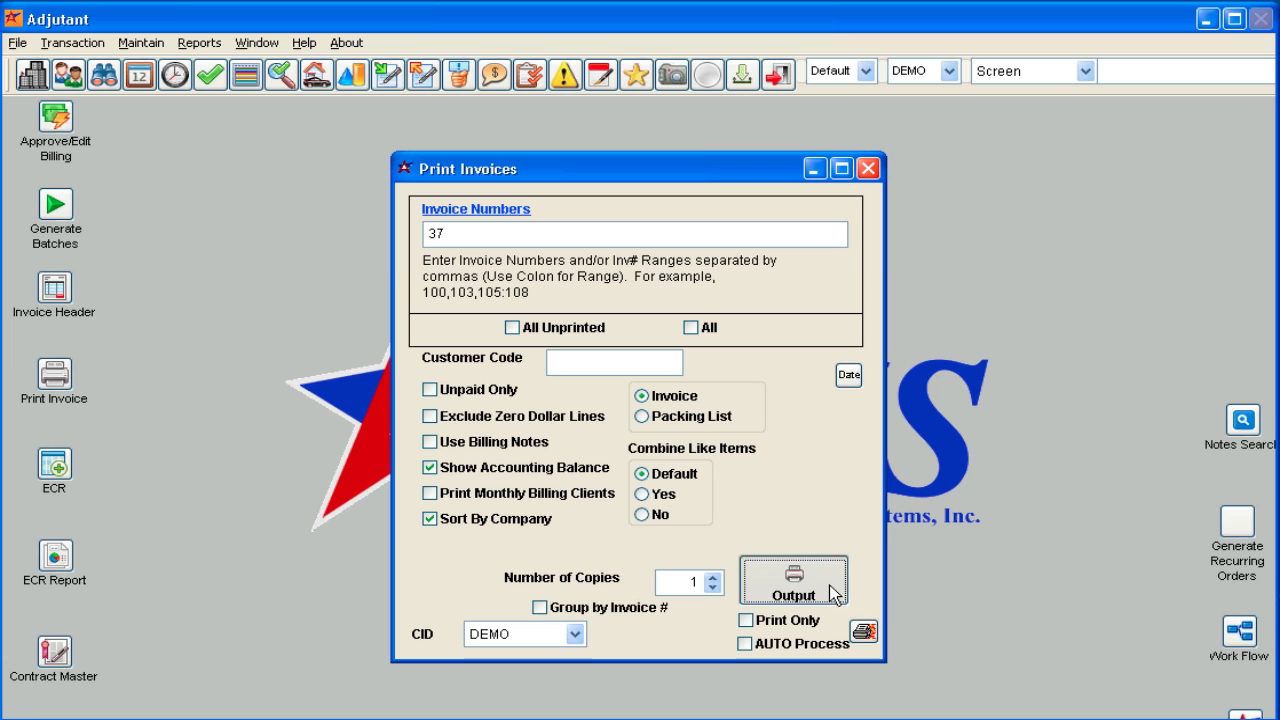
click(818, 585)
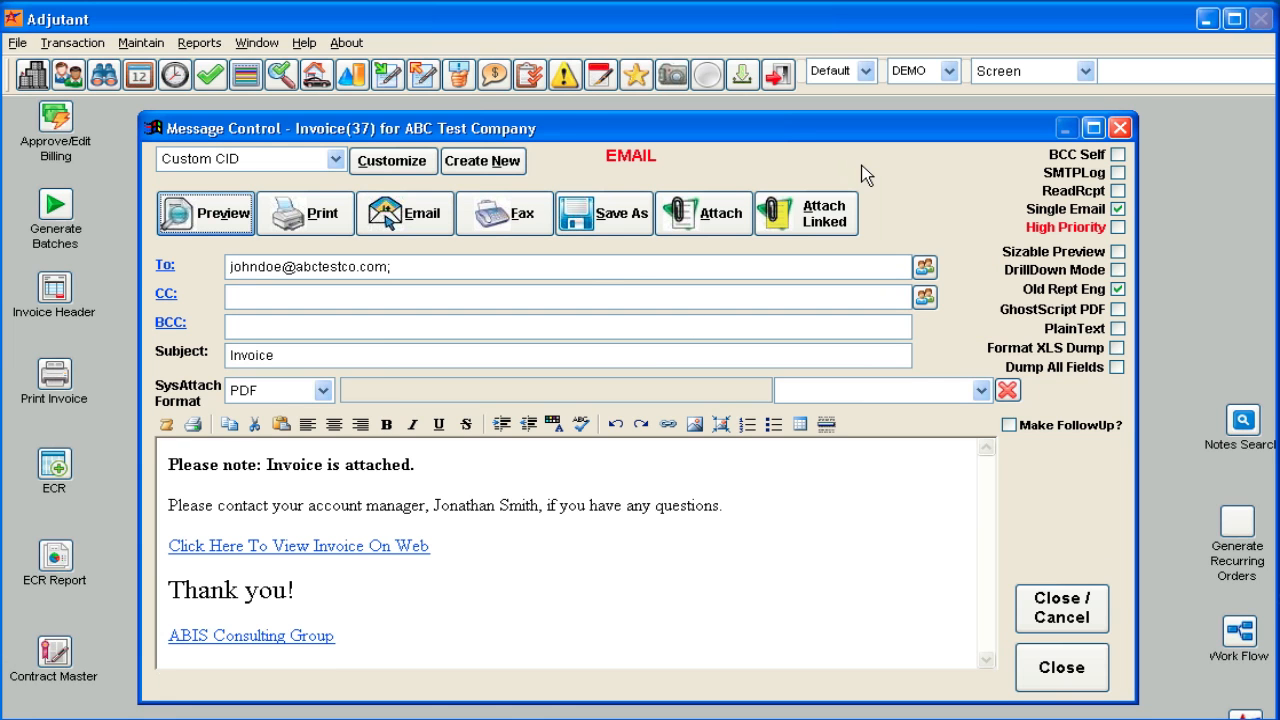
double_click(770, 137)
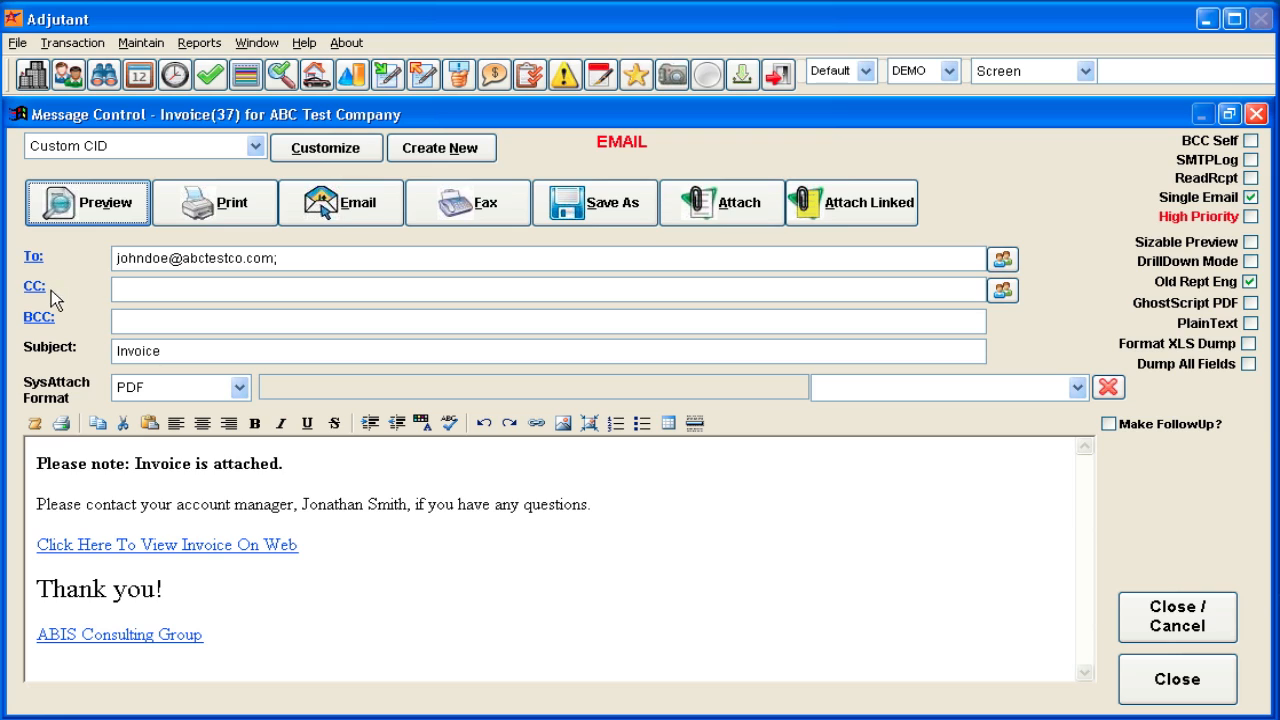
Set the system attachment format of the invoice email to PDF.
click(288, 261)
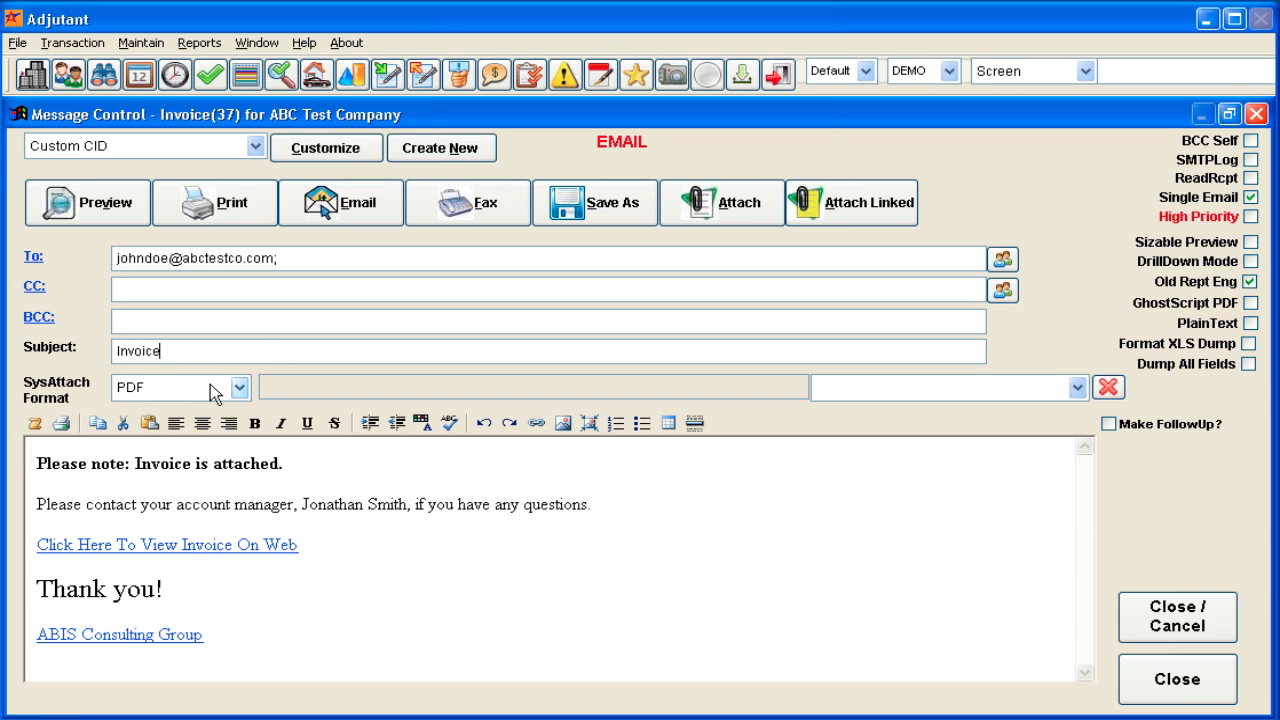
click(241, 386)
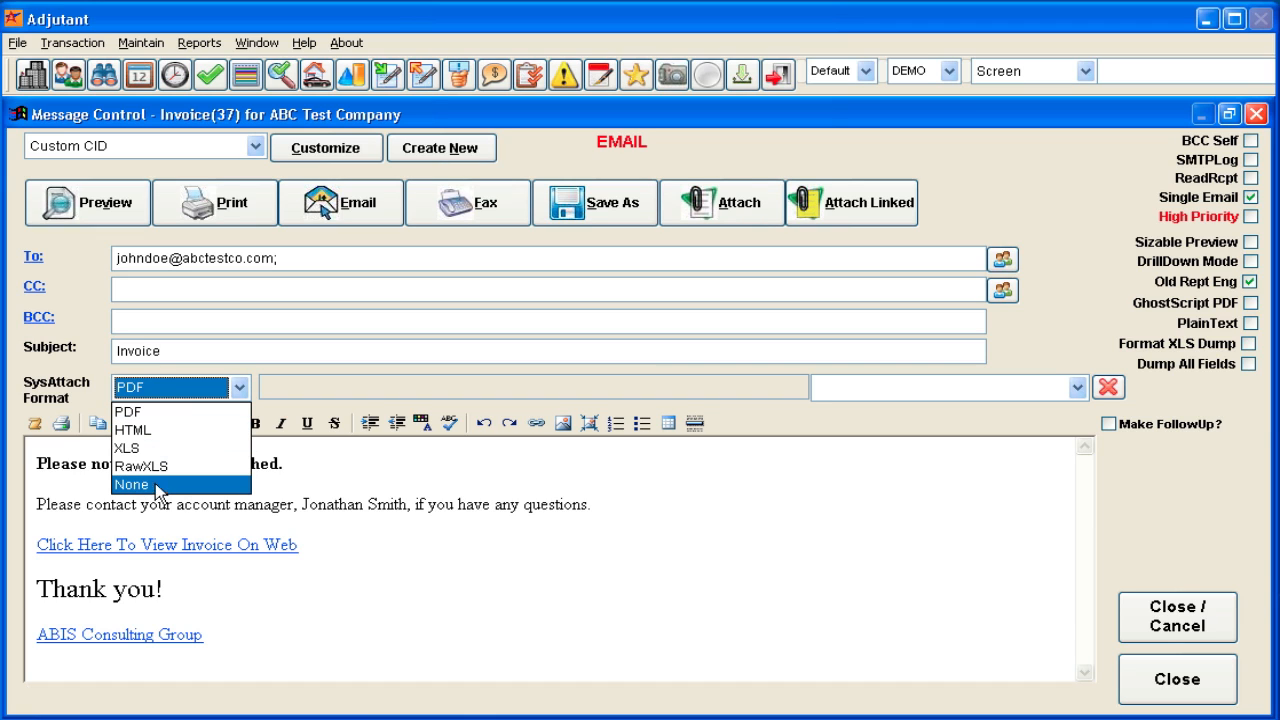
click(155, 411)
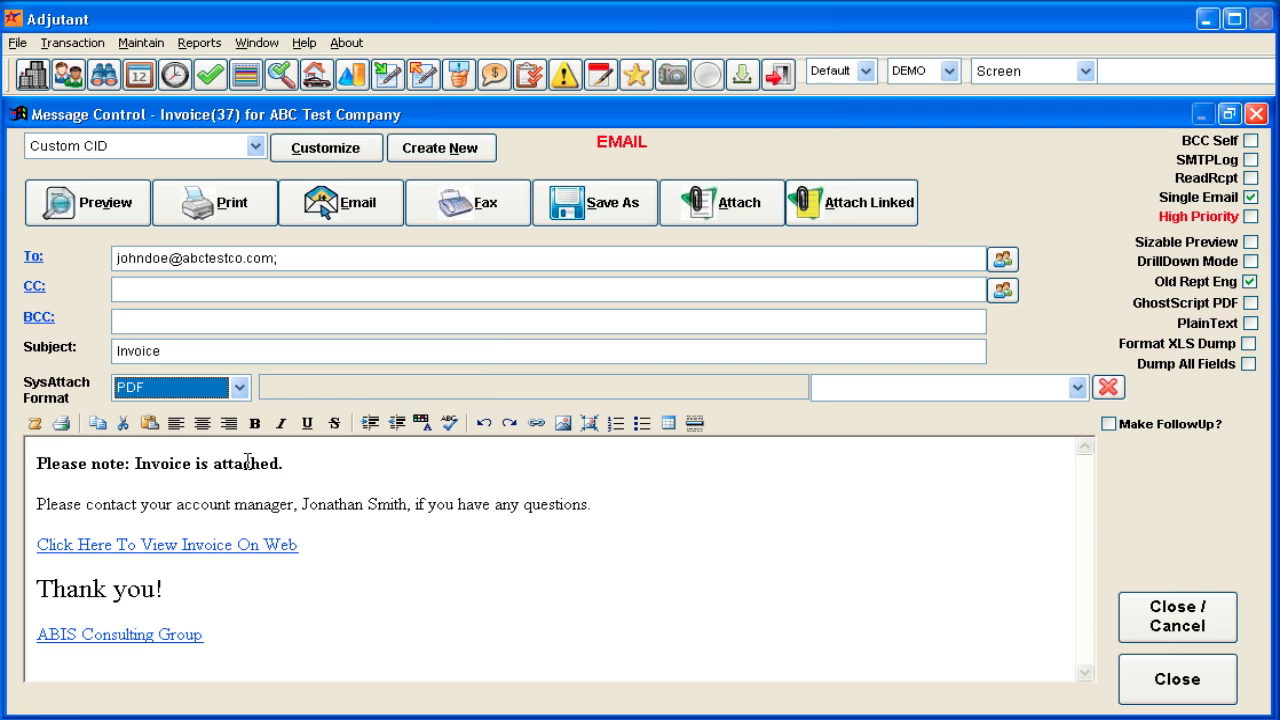
Add the line "Another line here." below the bold opening note in the email body.
click(280, 651)
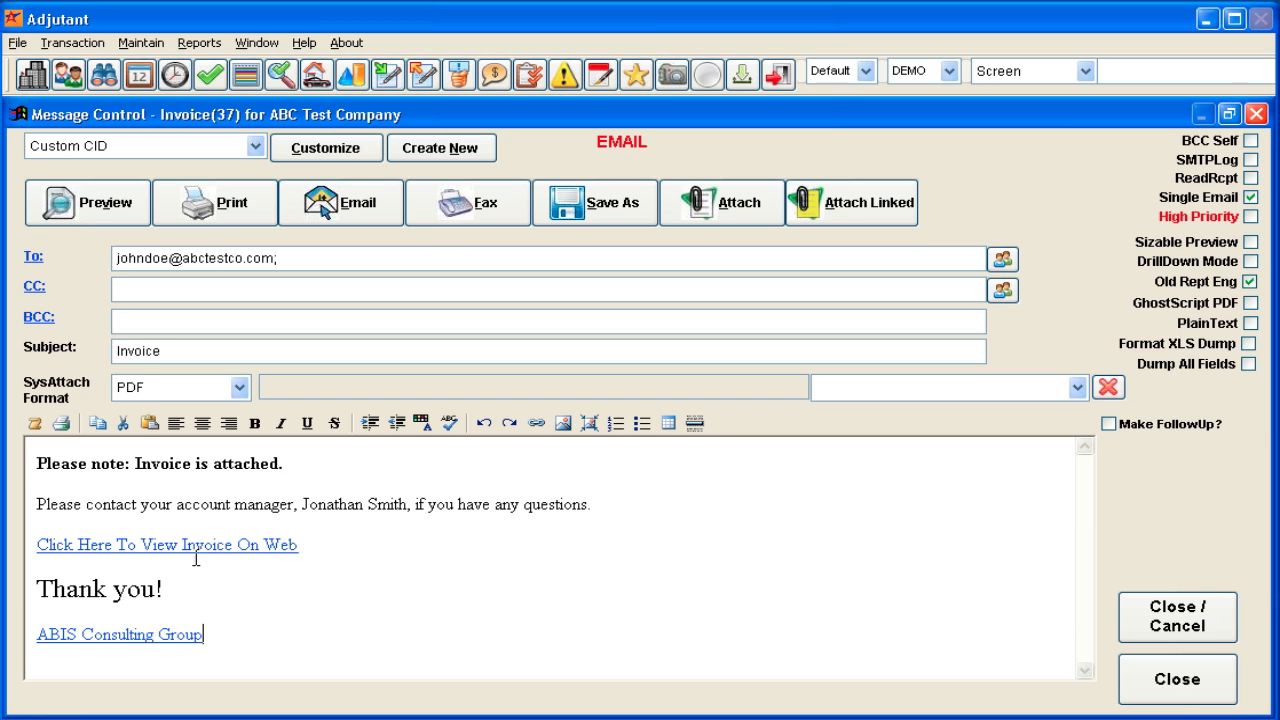
click(323, 543)
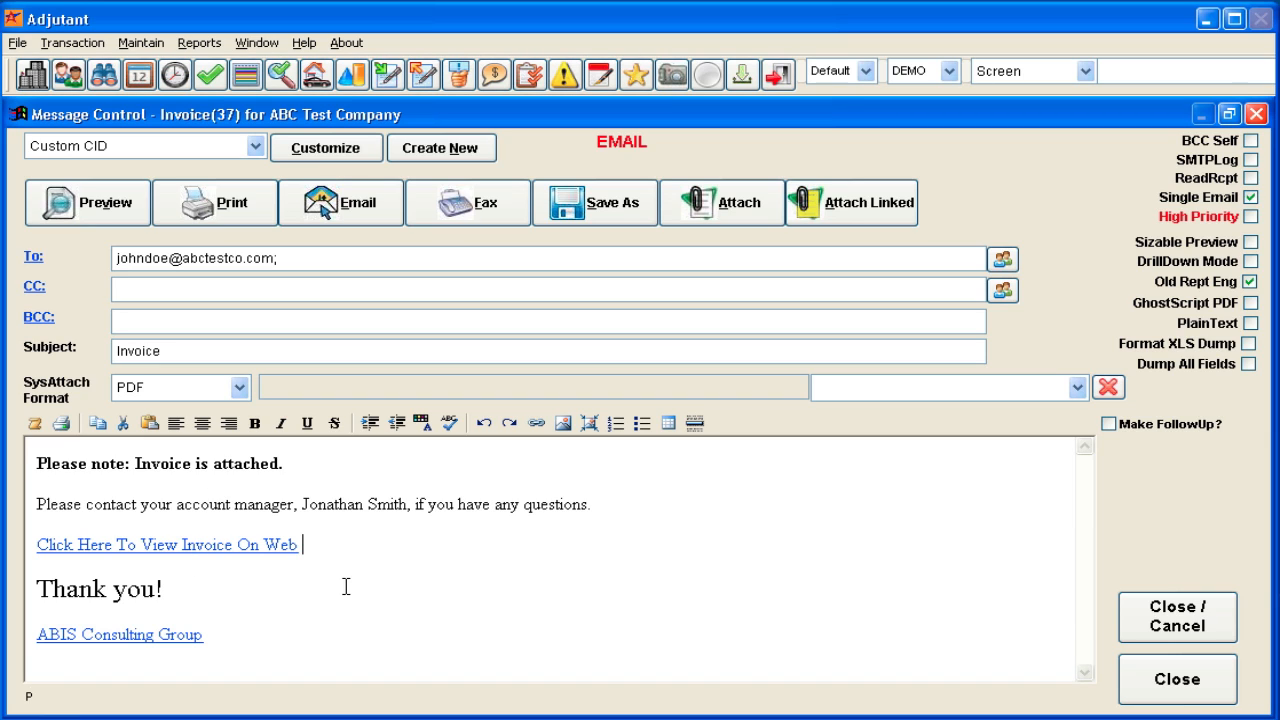
click(377, 470)
key(Return)
key(Return)
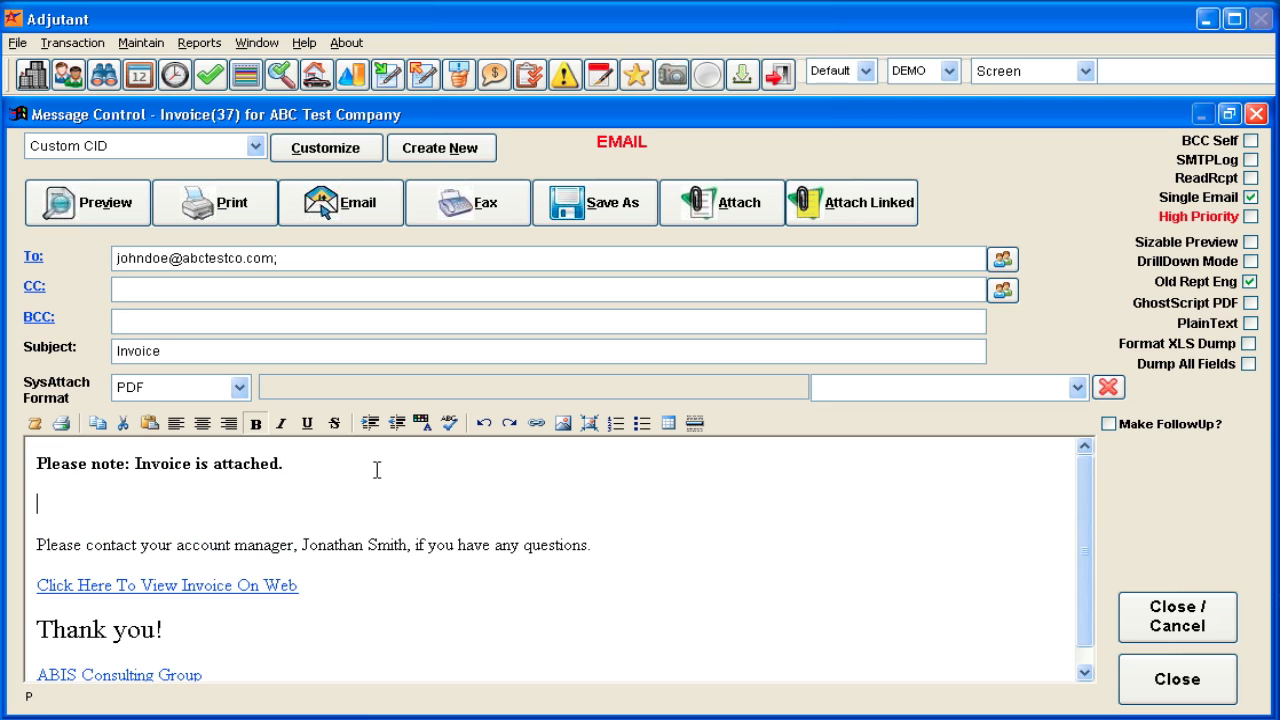
text(Another line here.)
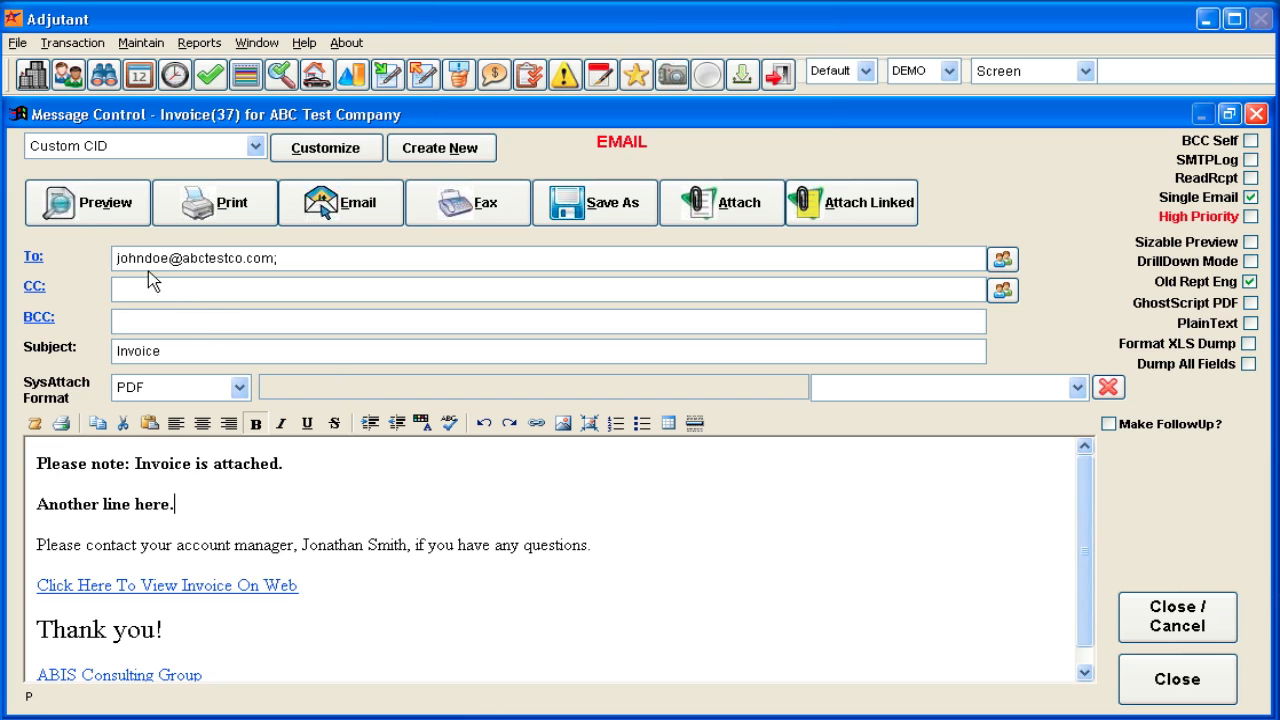
click(112, 218)
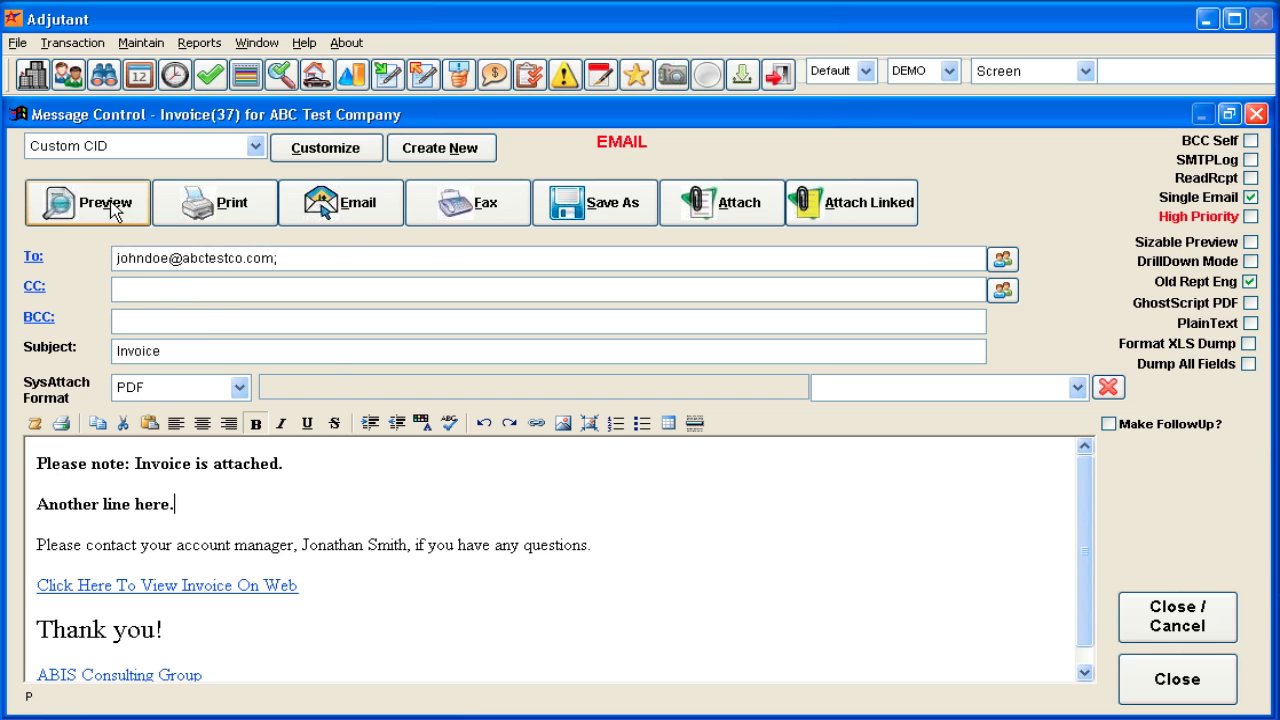
click(217, 208)
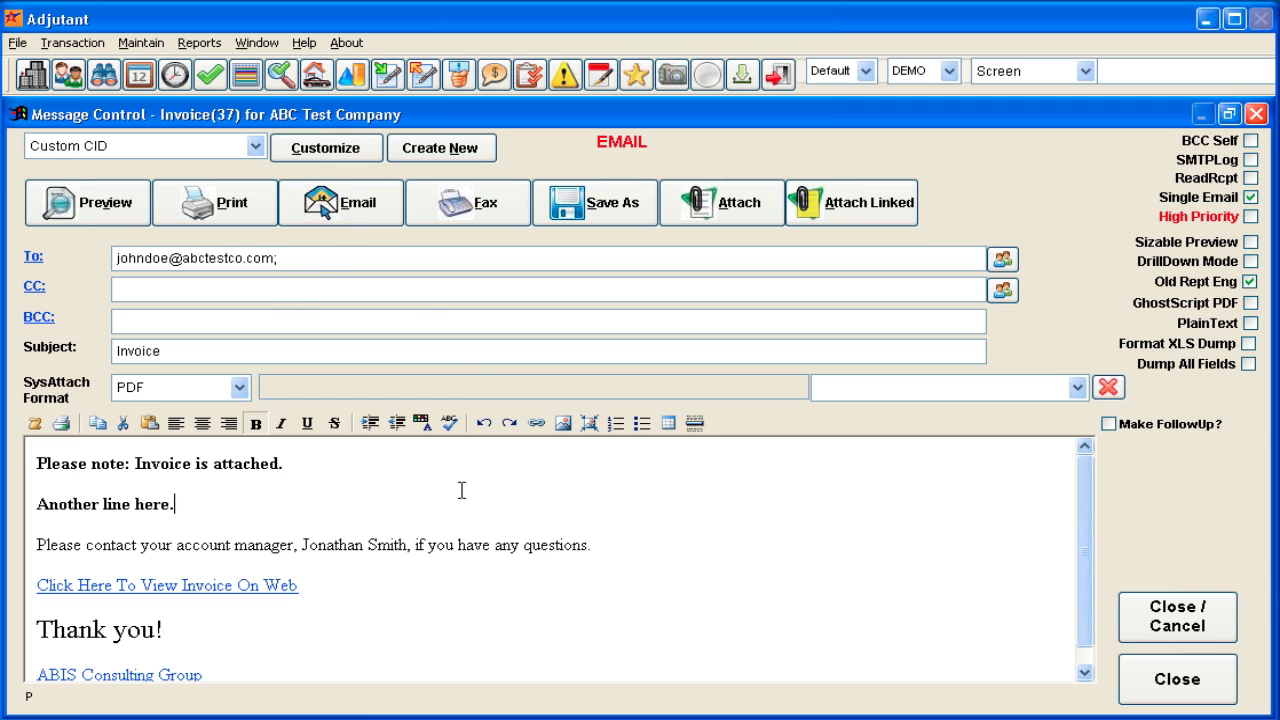
click(360, 214)
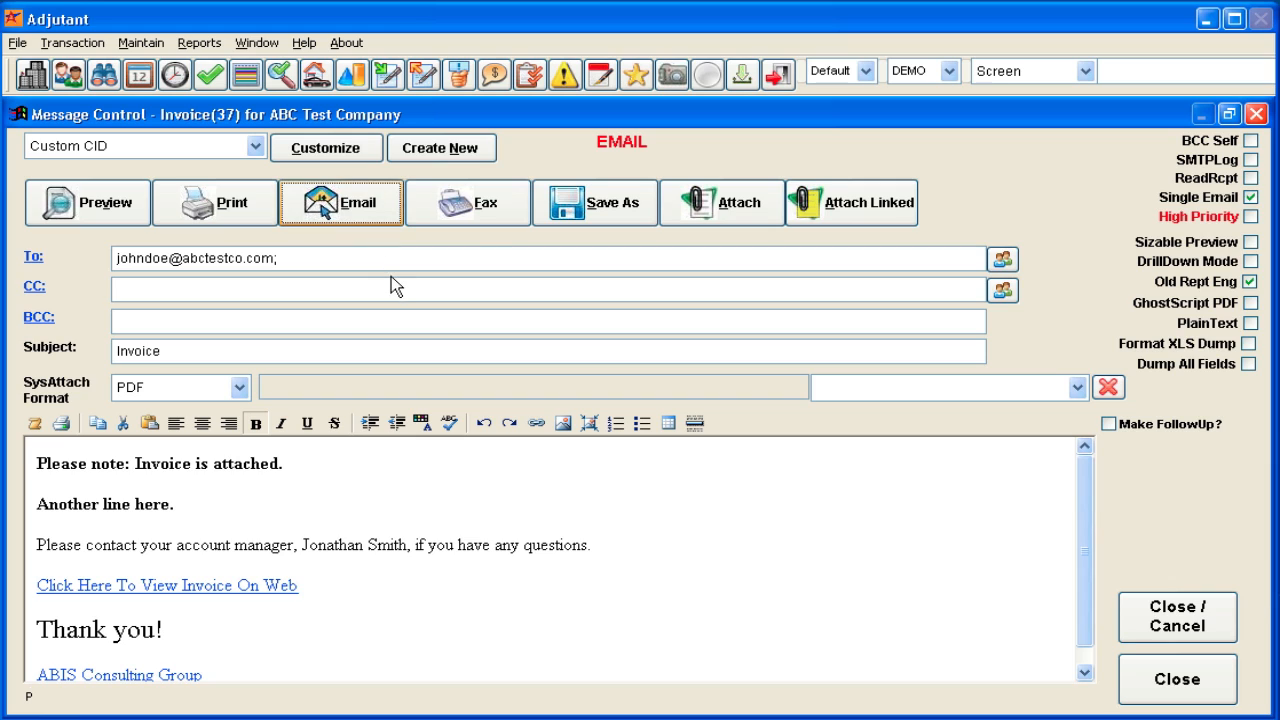
click(467, 205)
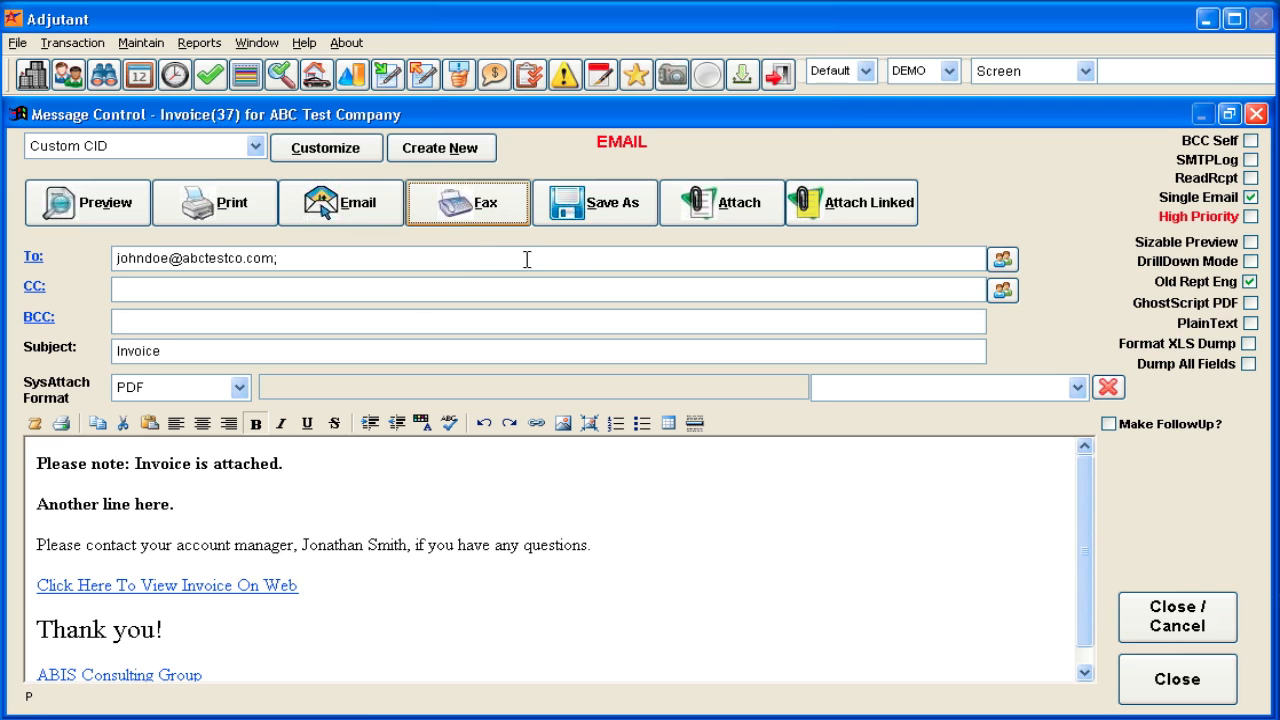
click(602, 215)
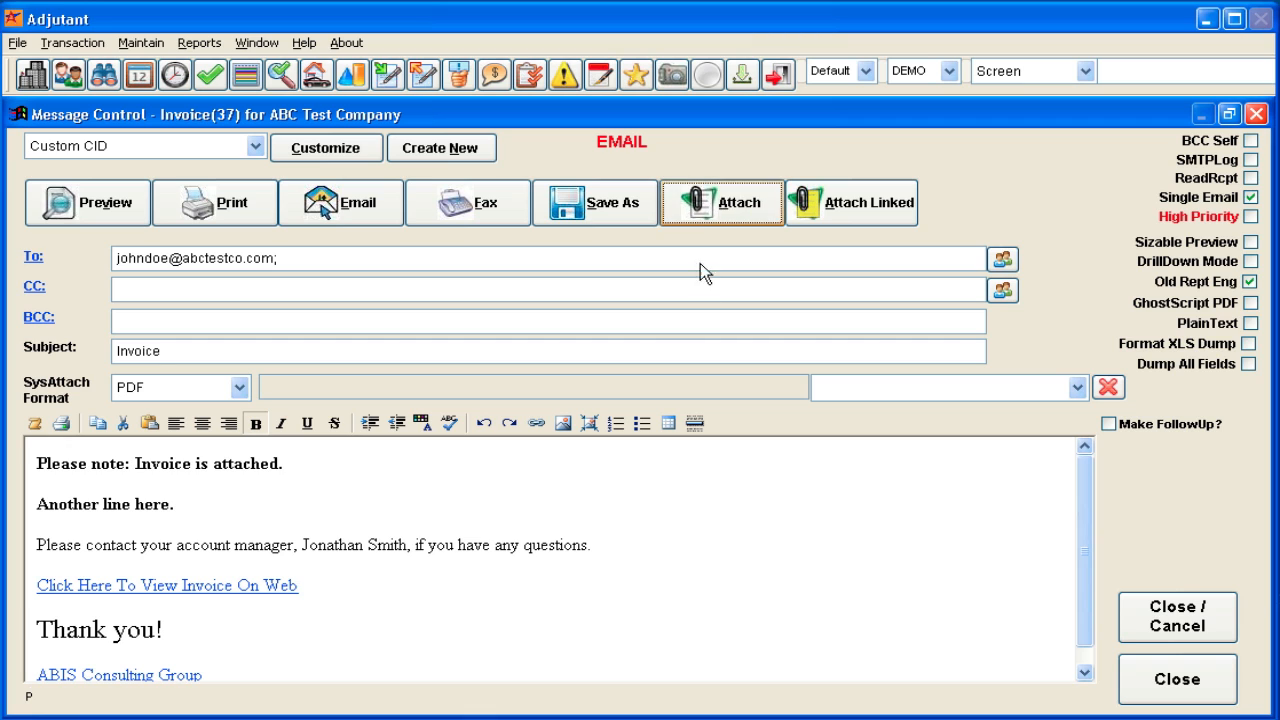
Attach the file 1783979.TXT and the linked document INVOICE-BACKUP.XLS to the email.
click(702, 212)
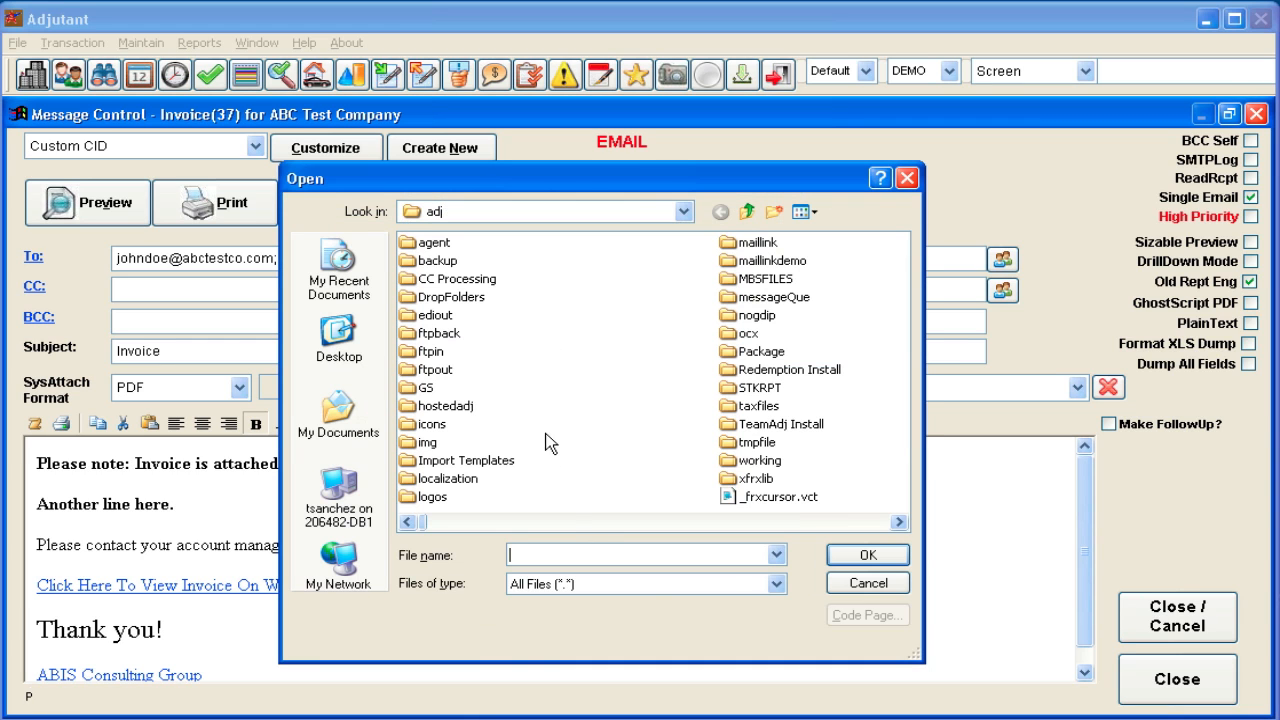
click(790, 521)
double_click(738, 442)
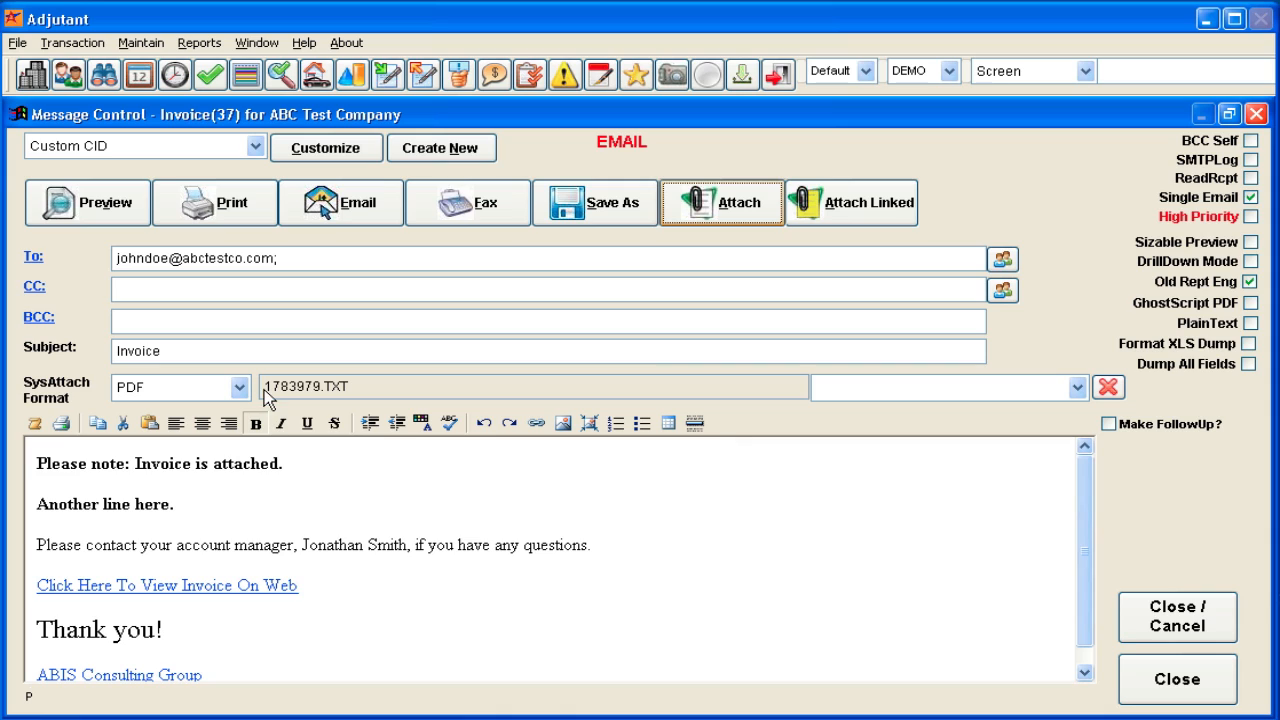
click(856, 211)
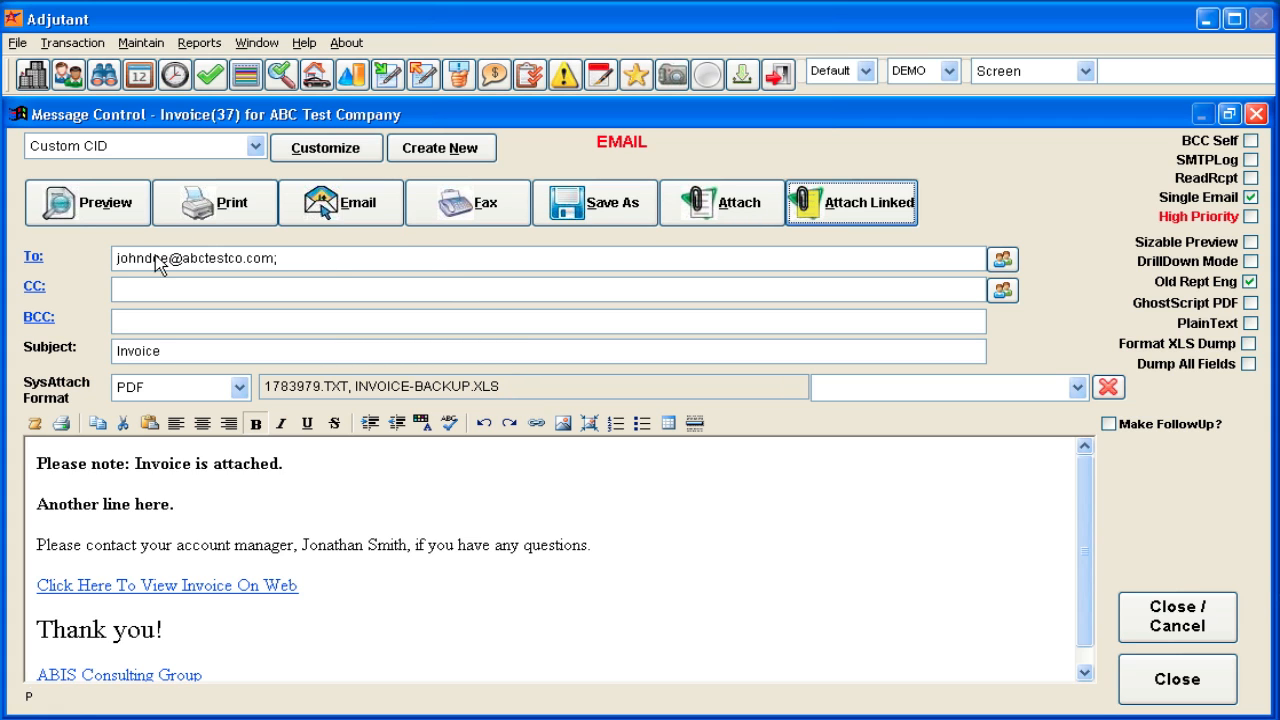
Preview the invoice, look through the page, and close the preview.
click(88, 193)
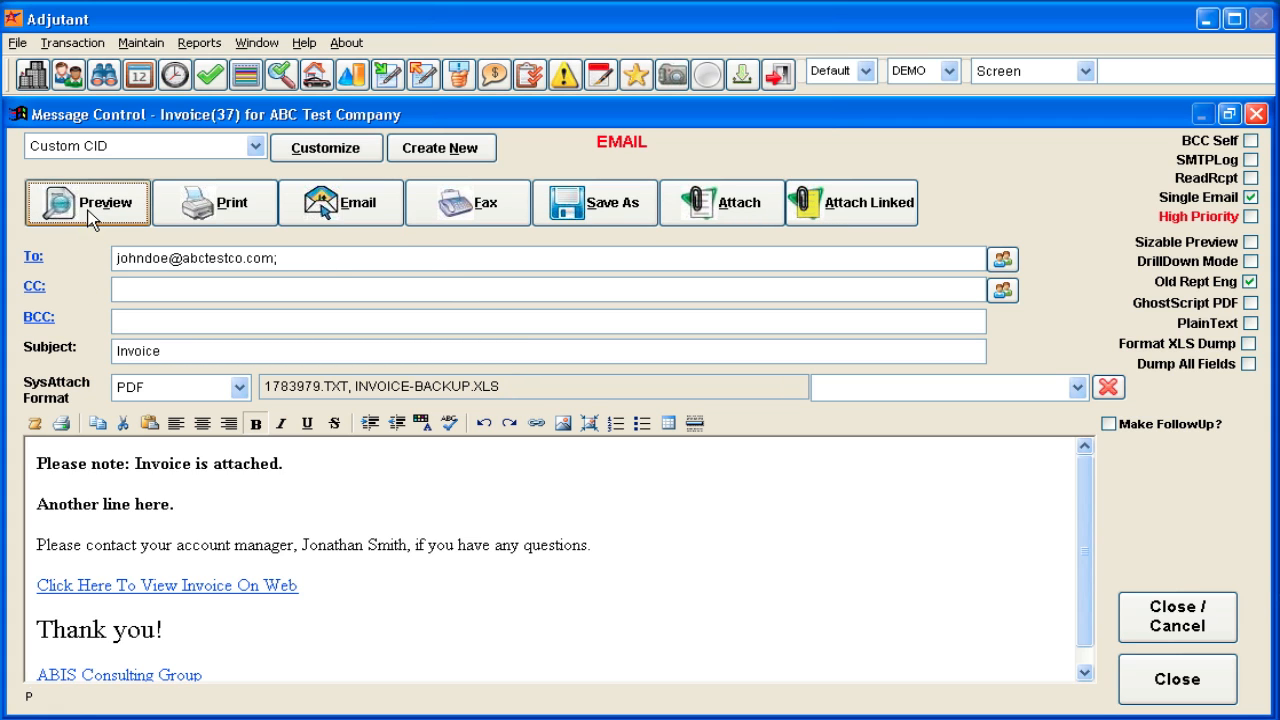
scroll(614, 457, down, 2)
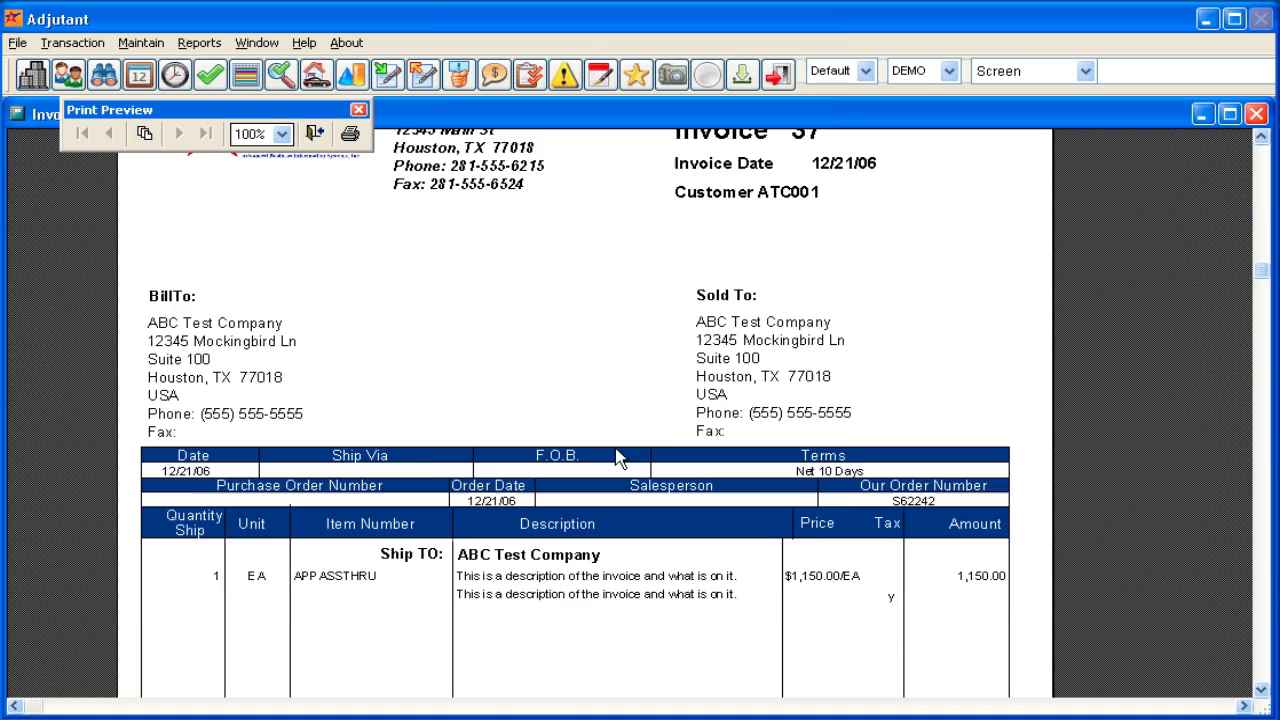
scroll(618, 455, down, 1)
click(315, 133)
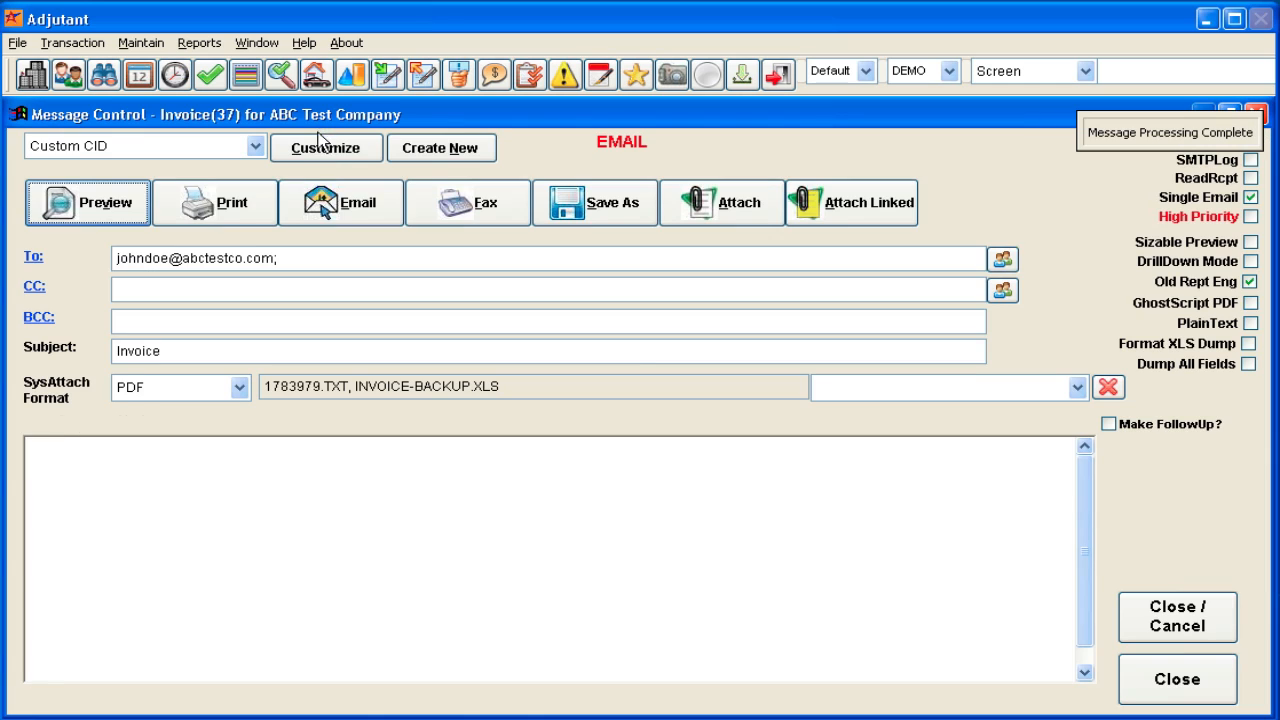
Print the invoice on the Brother MFC-9440CN printer and dismiss the completion message.
click(259, 207)
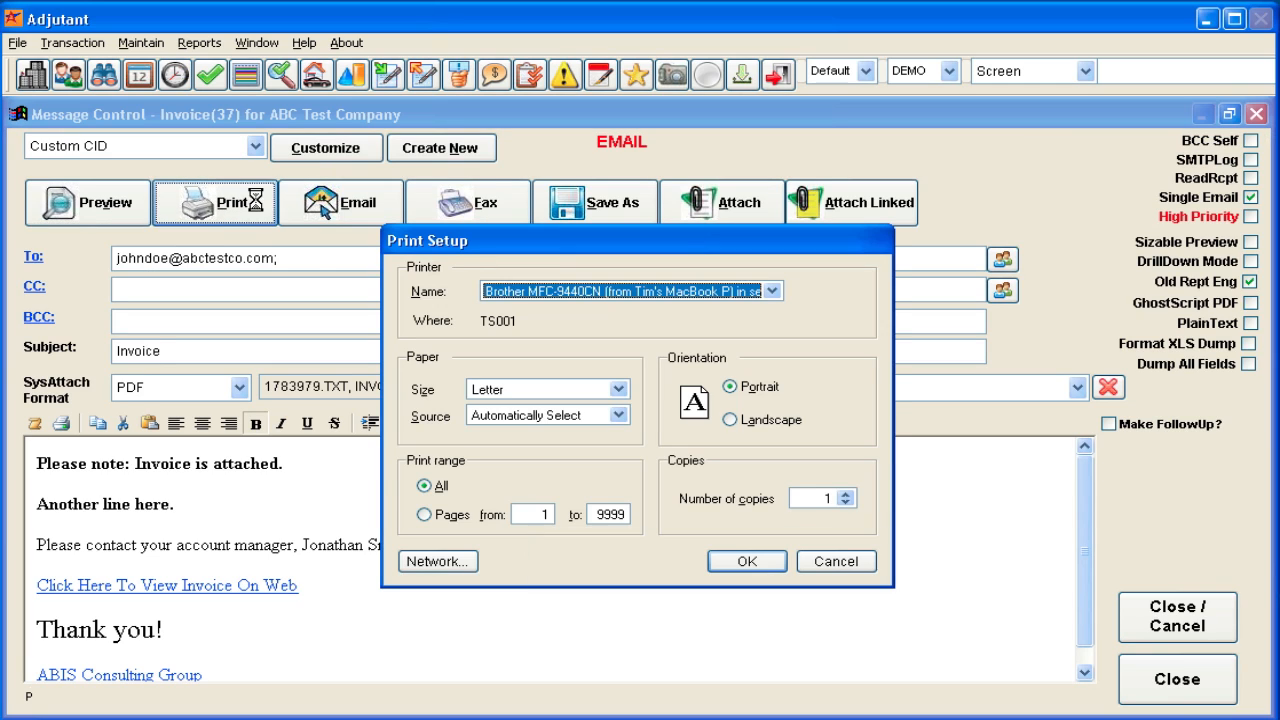
click(728, 295)
click(637, 293)
click(733, 563)
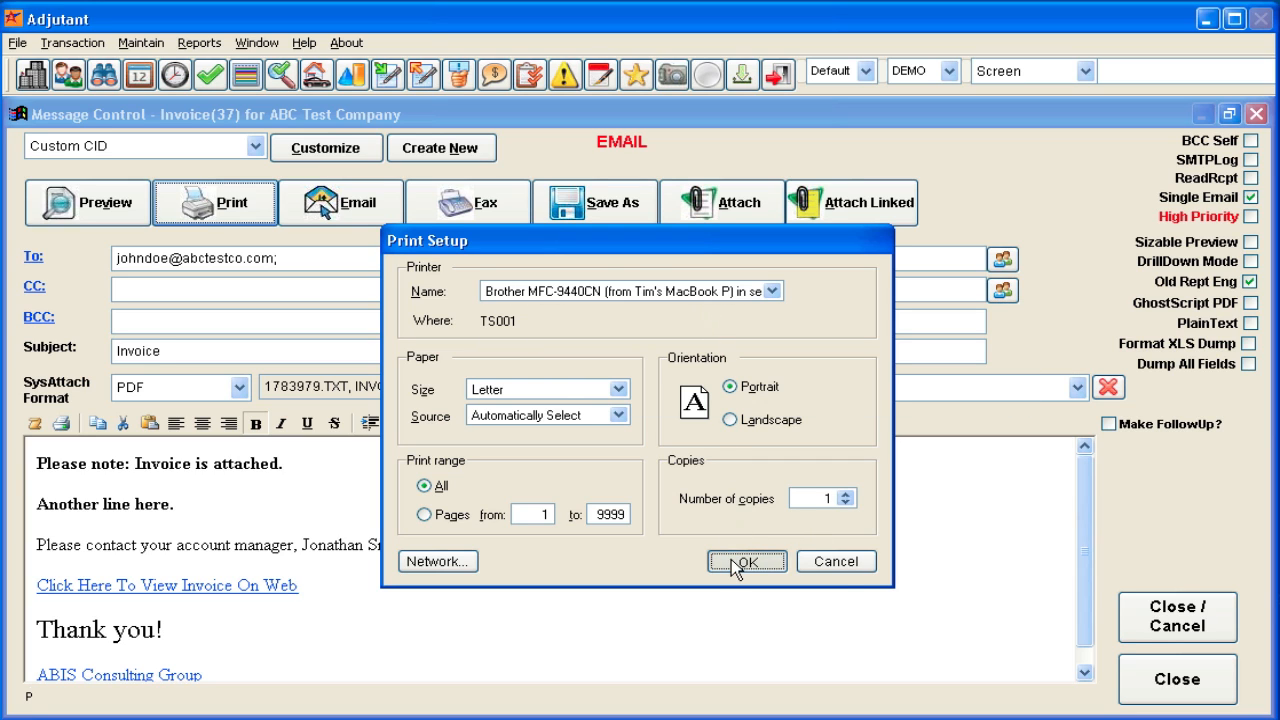
click(838, 563)
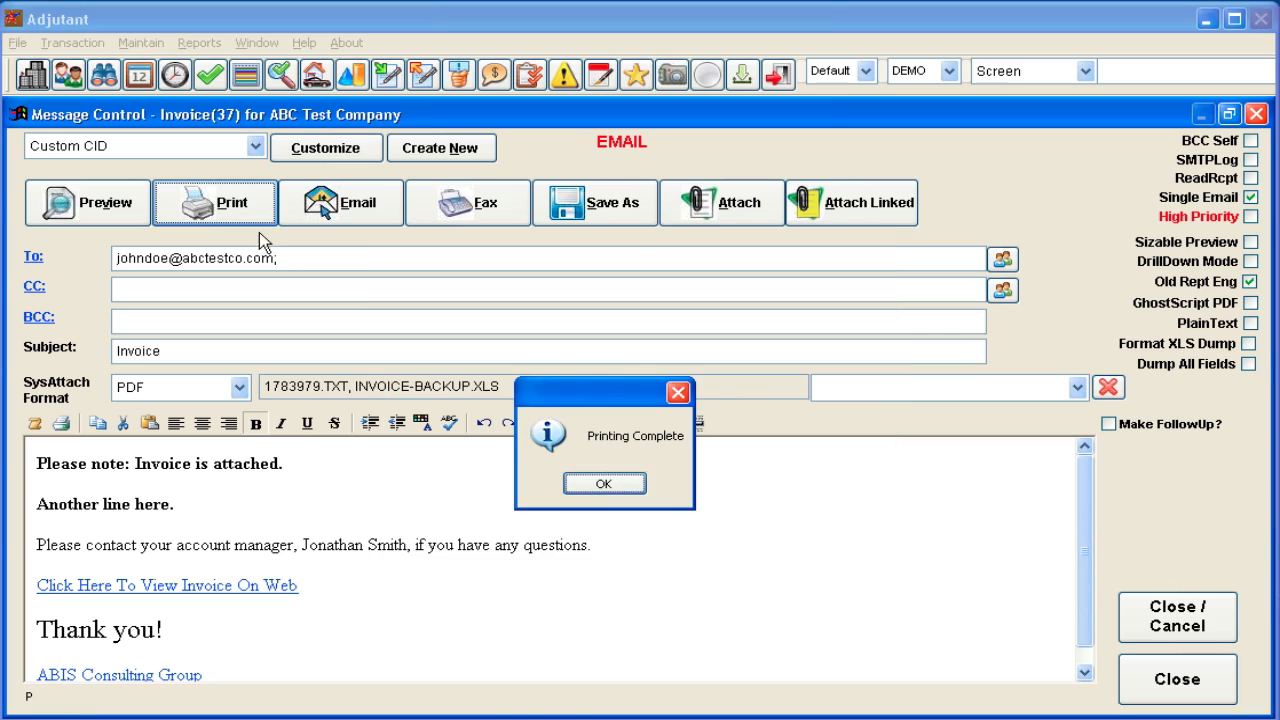
click(595, 483)
click(328, 200)
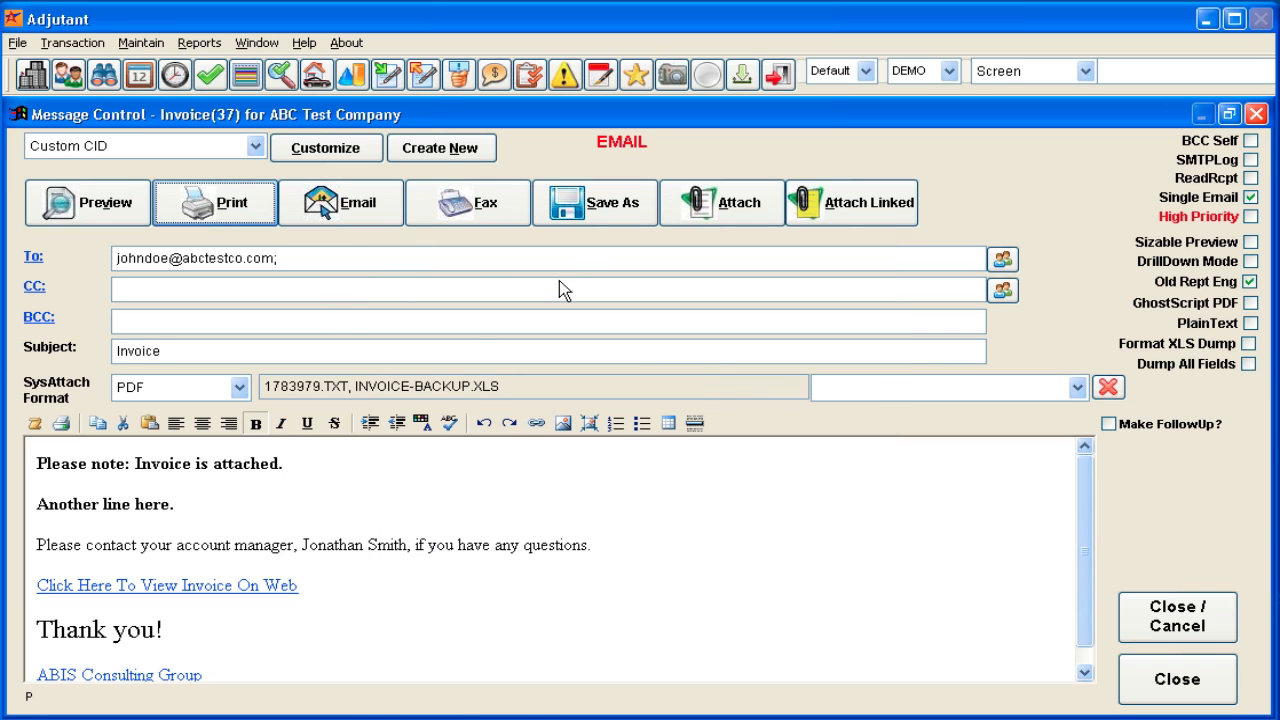
Save the invoice to the Desktop as a PDF named Invoice37, open the exported file, and close it again.
click(600, 205)
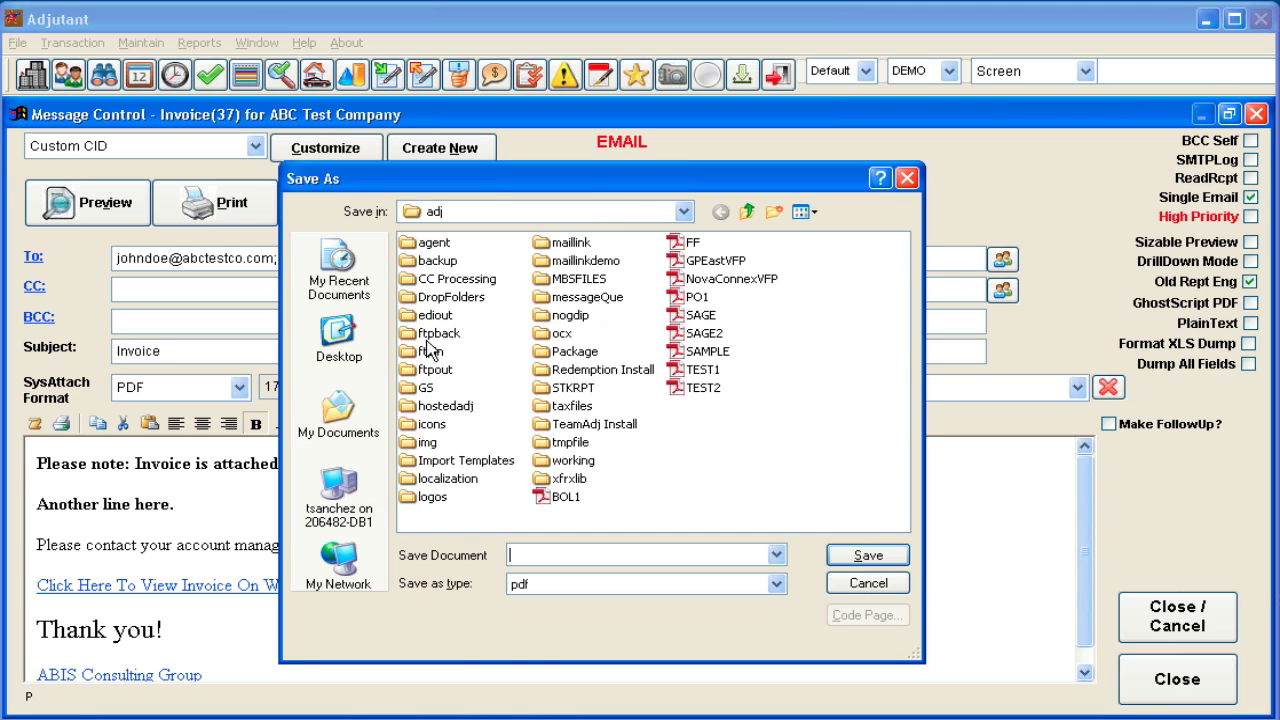
click(336, 342)
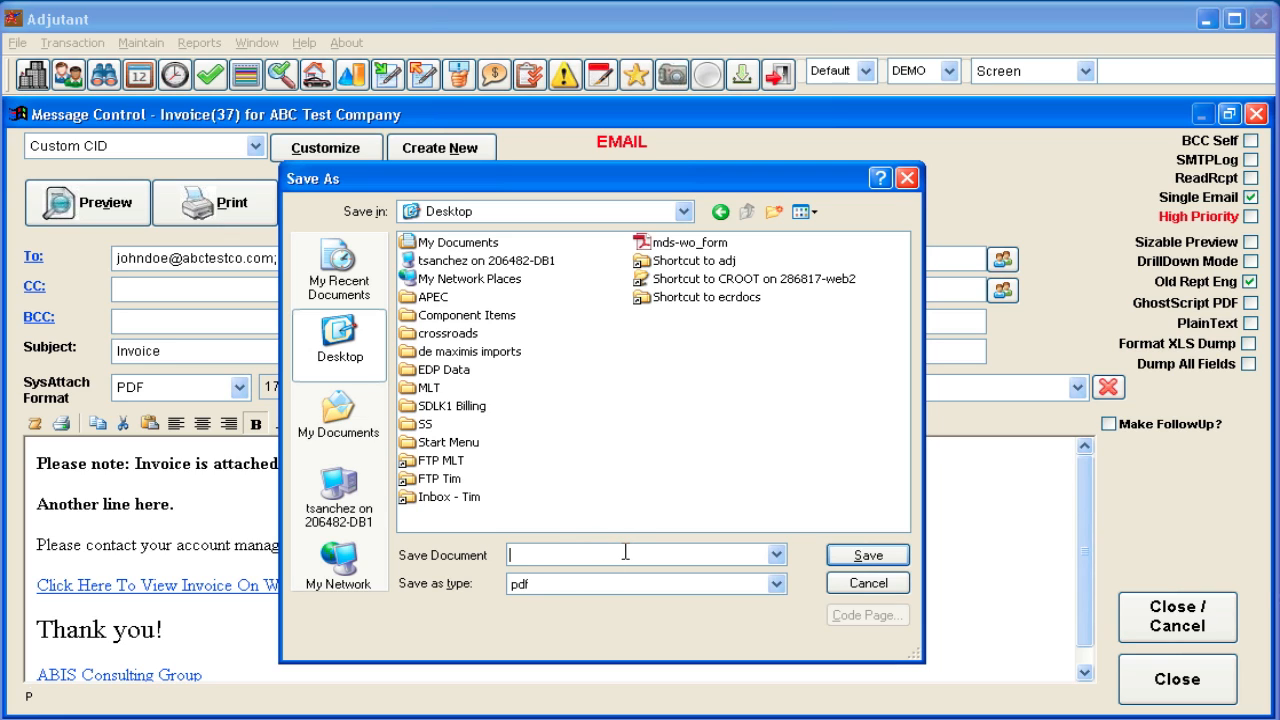
text(Invoice37)
click(845, 556)
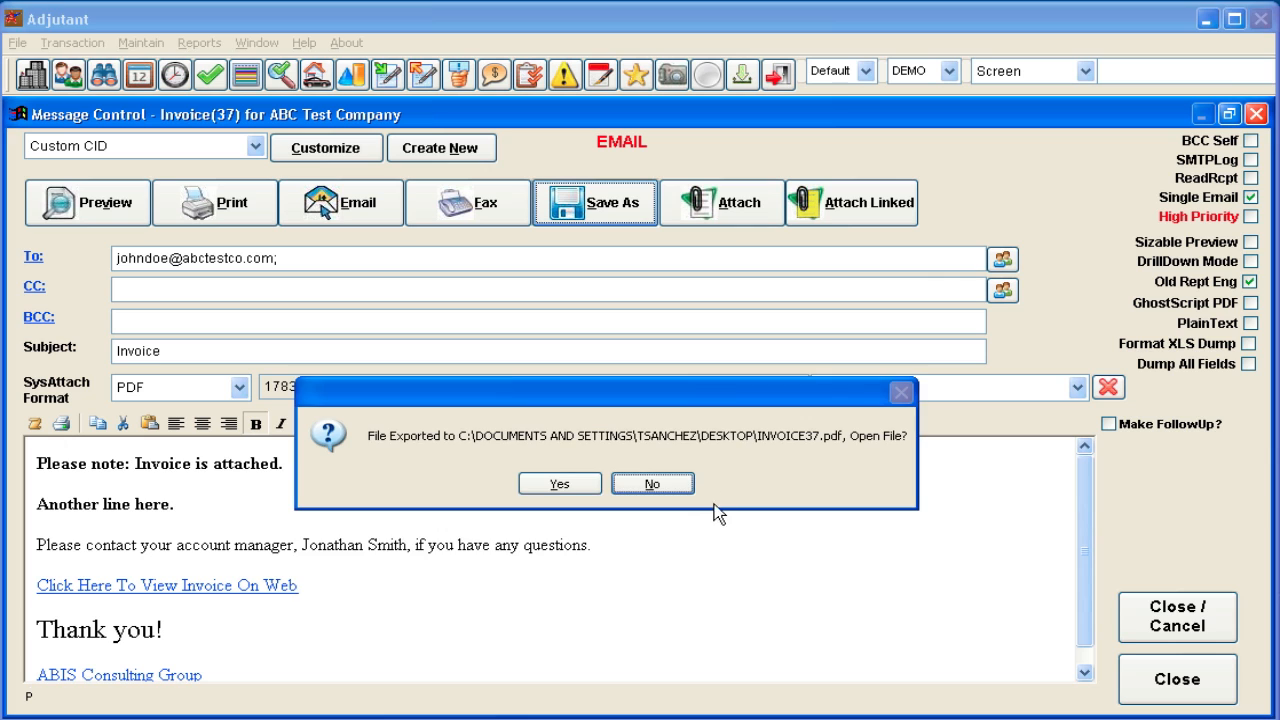
click(561, 483)
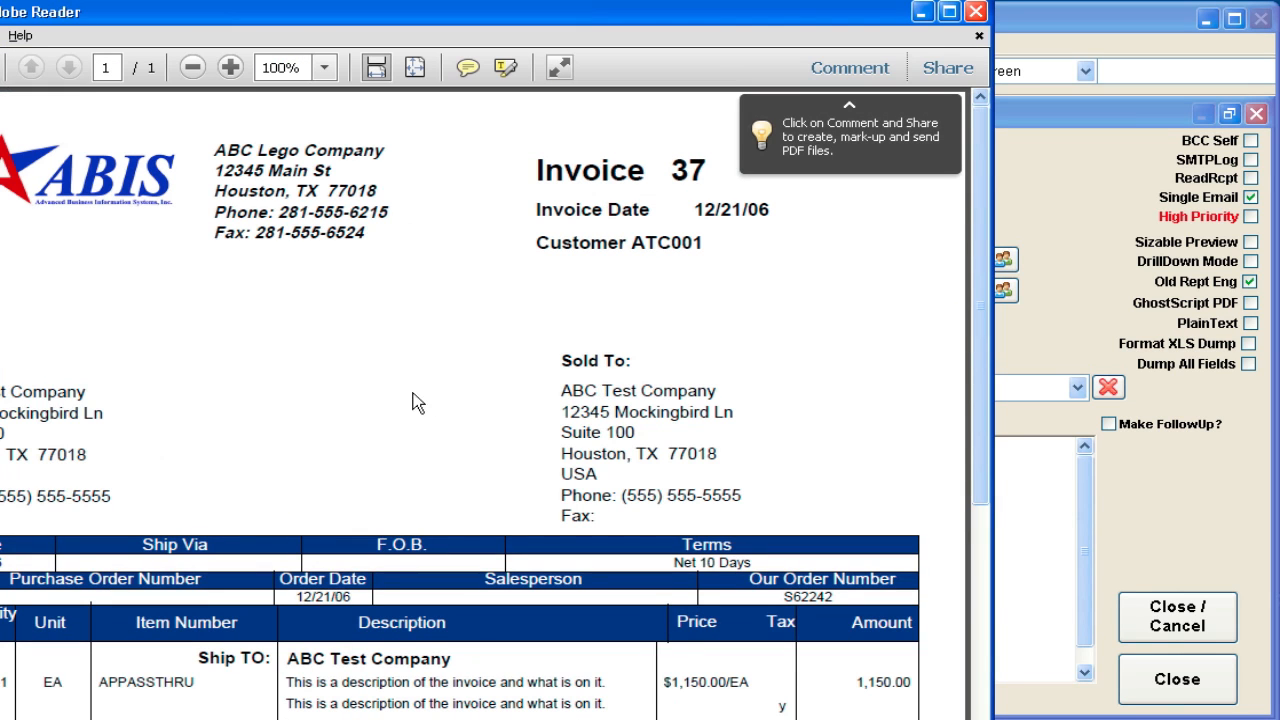
click(975, 12)
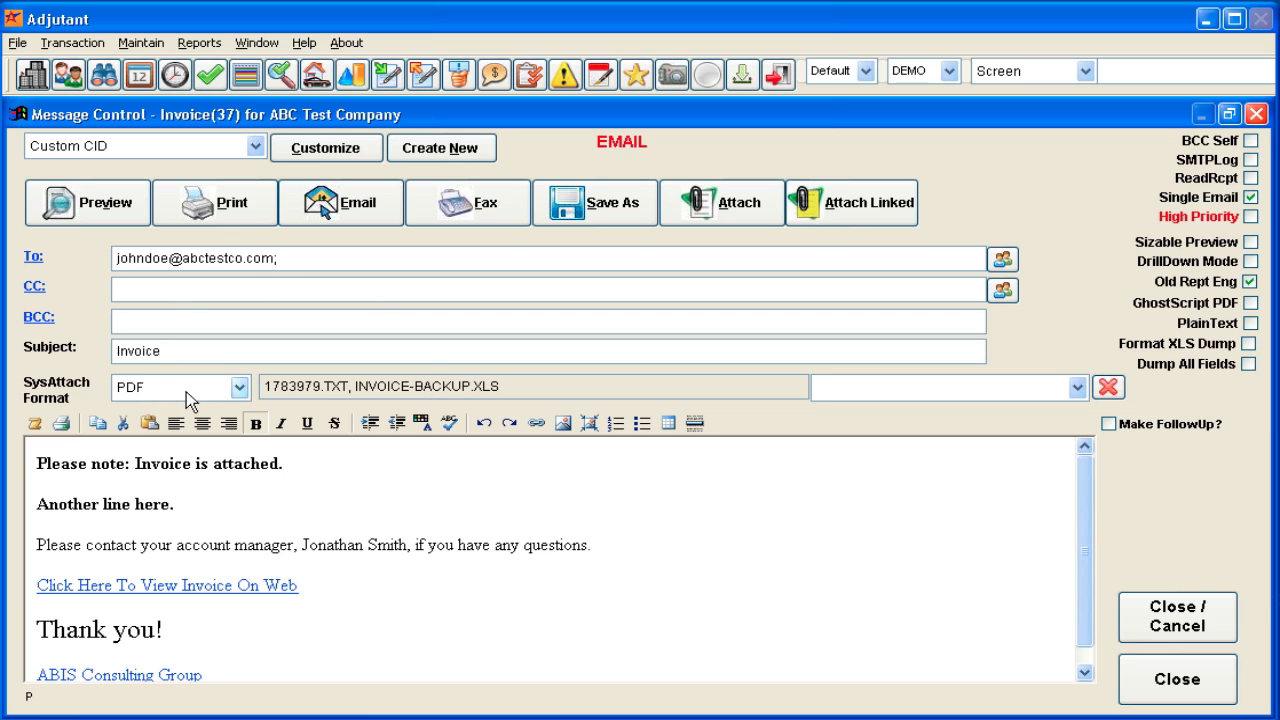
Close the invoice's message window, cancelling any further output, and return to the Print Invoices form.
click(196, 505)
click(1206, 615)
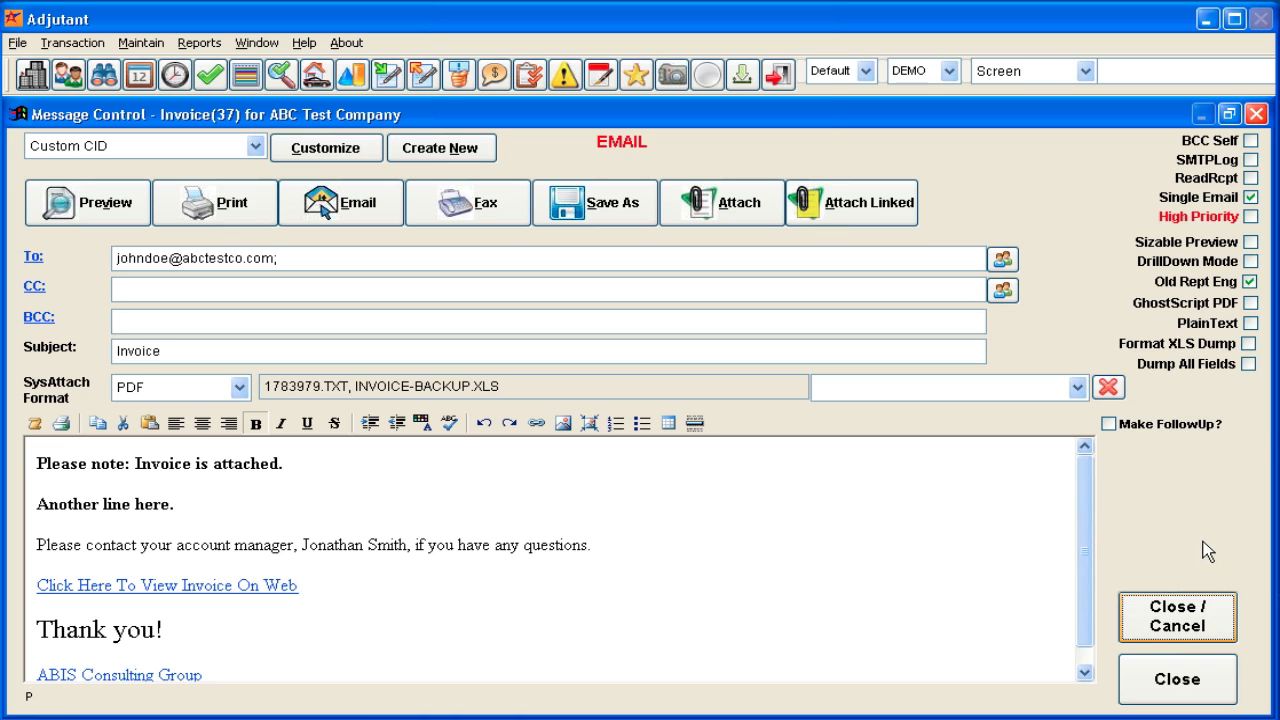
click(1195, 611)
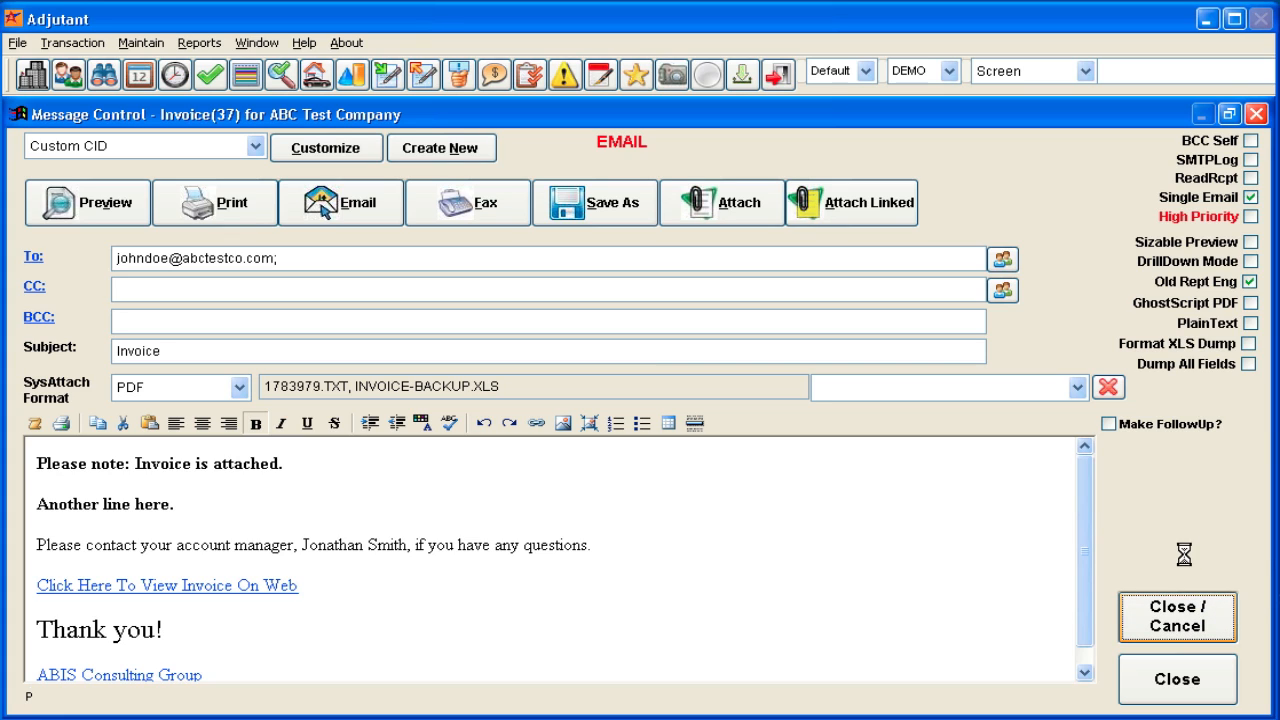
click(1180, 617)
click(1176, 617)
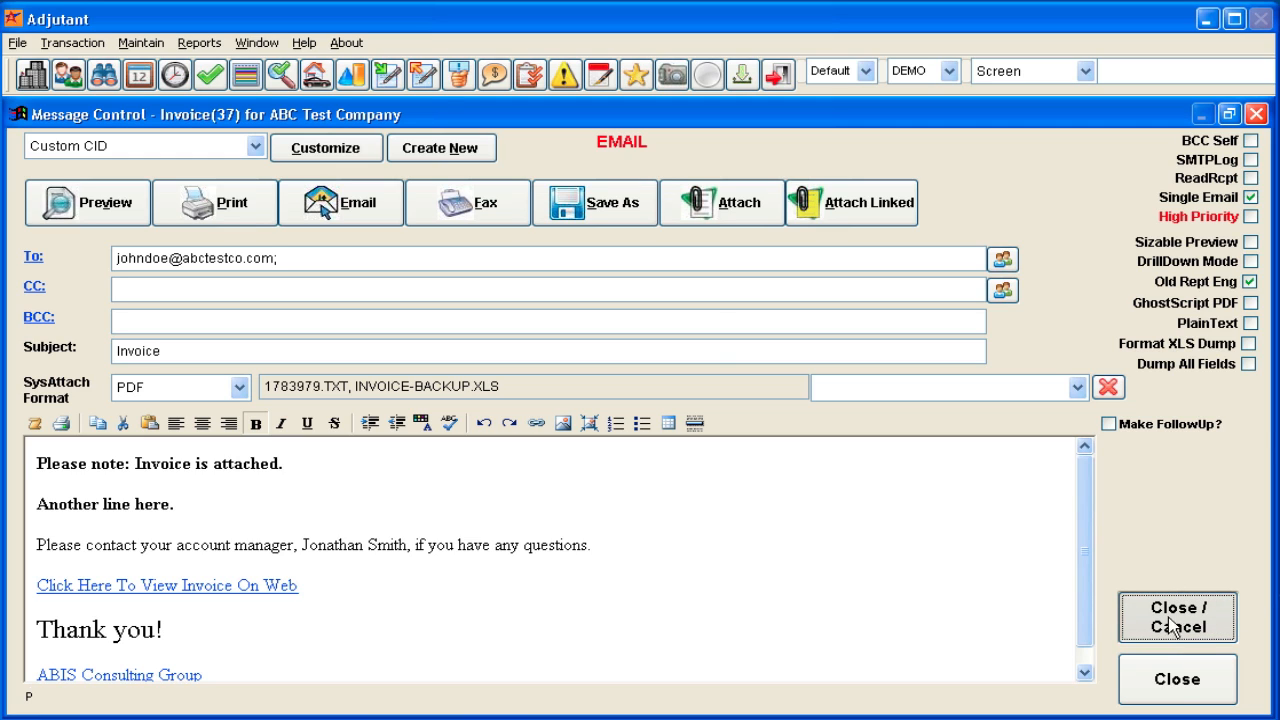
click(1170, 617)
click(1170, 622)
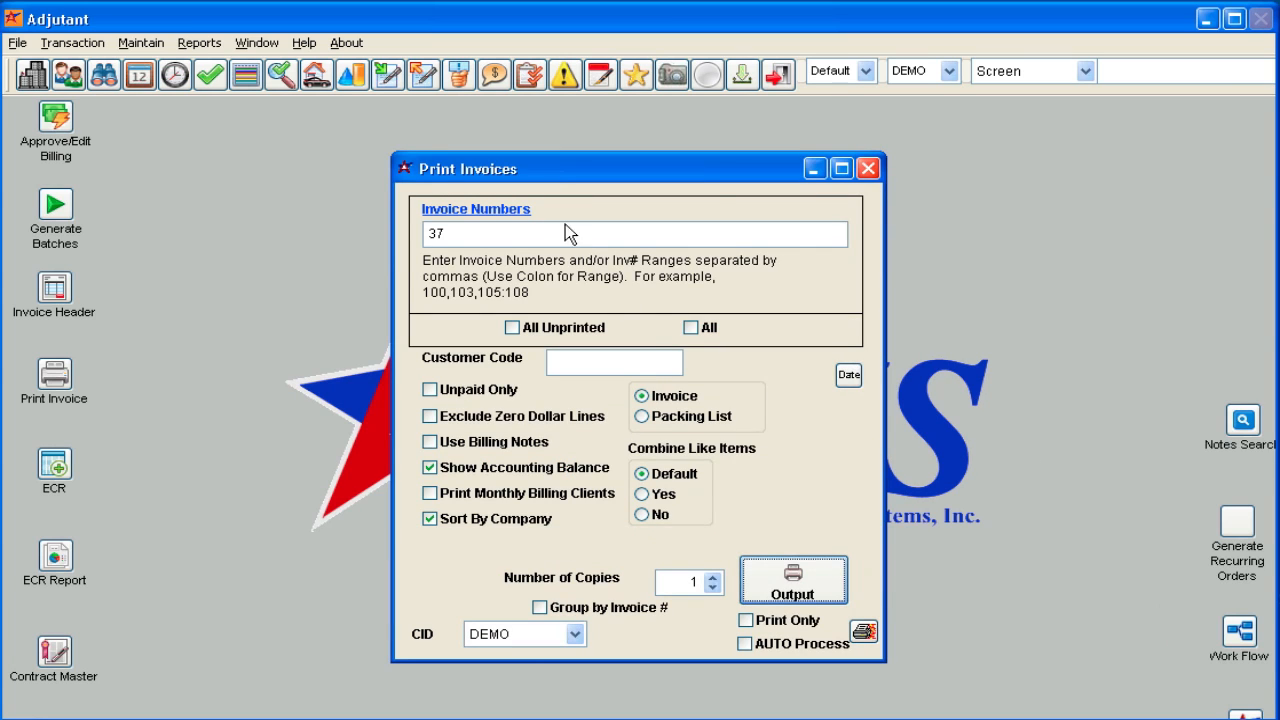